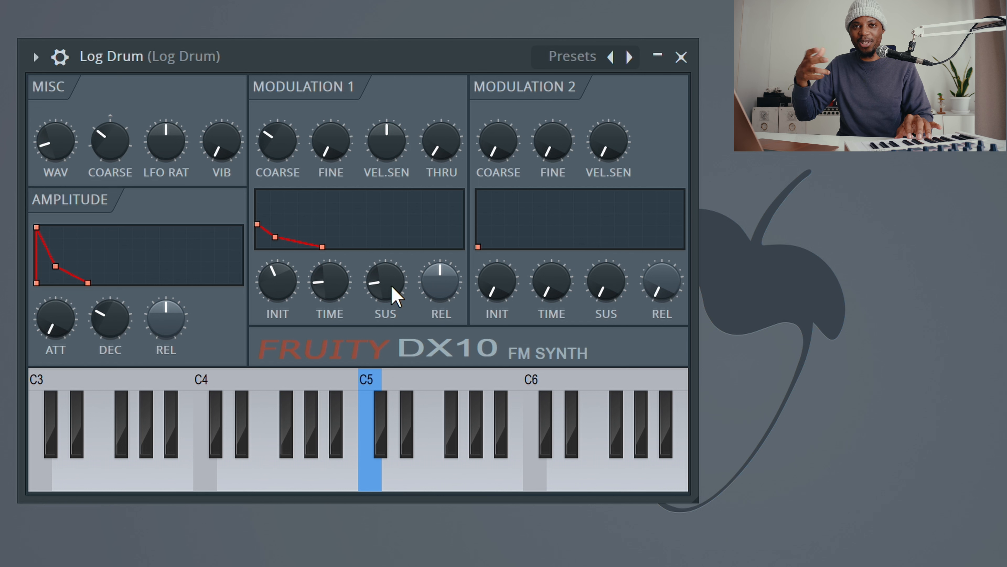
Slightly lower the Modulation 1 sustain and release on the Log Drum synth, and audition the pattern
drag(392, 287, 444, 270)
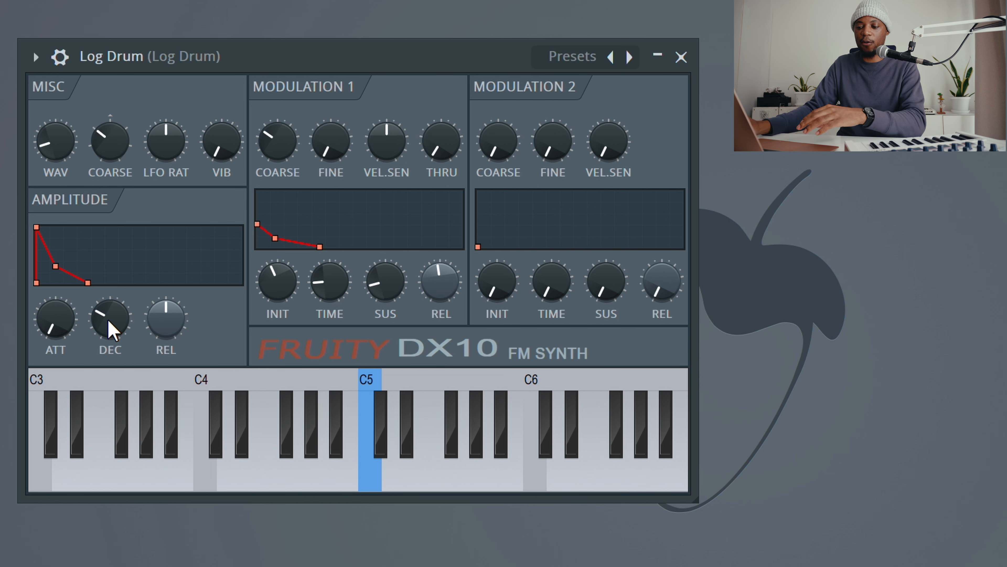
key(space)
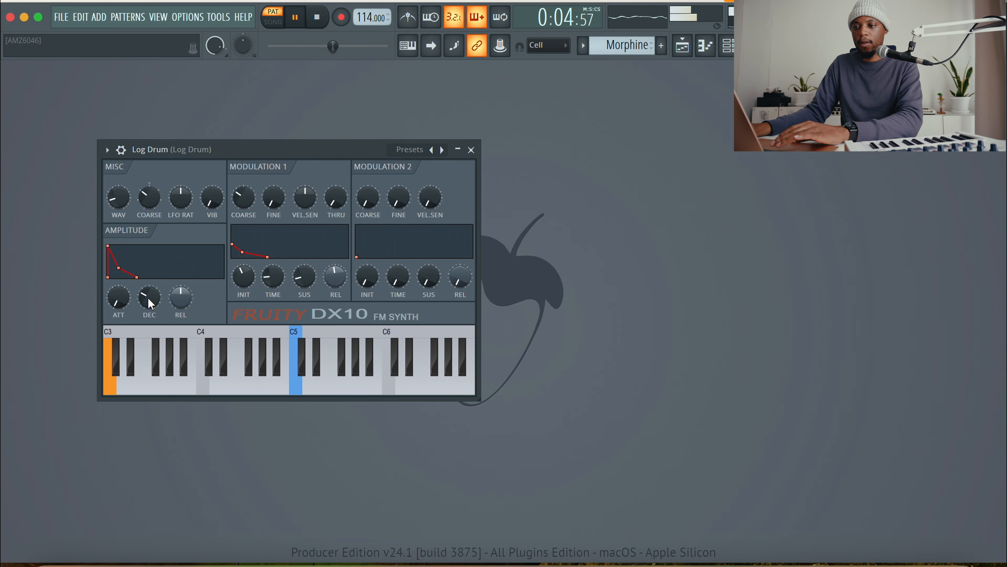
key(space)
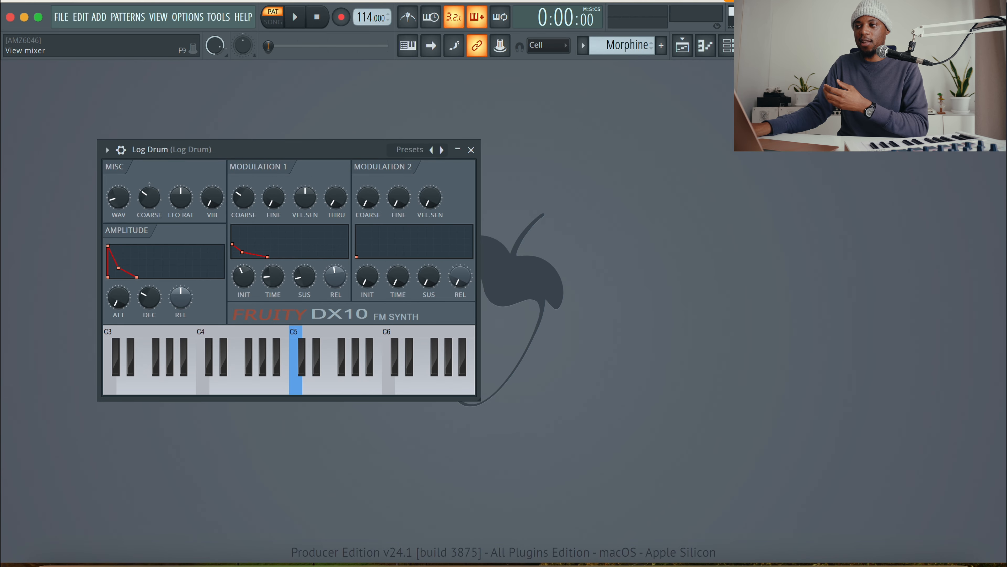
Open the mixer and load Maximus into the first effect slot of the Master track
key(F9)
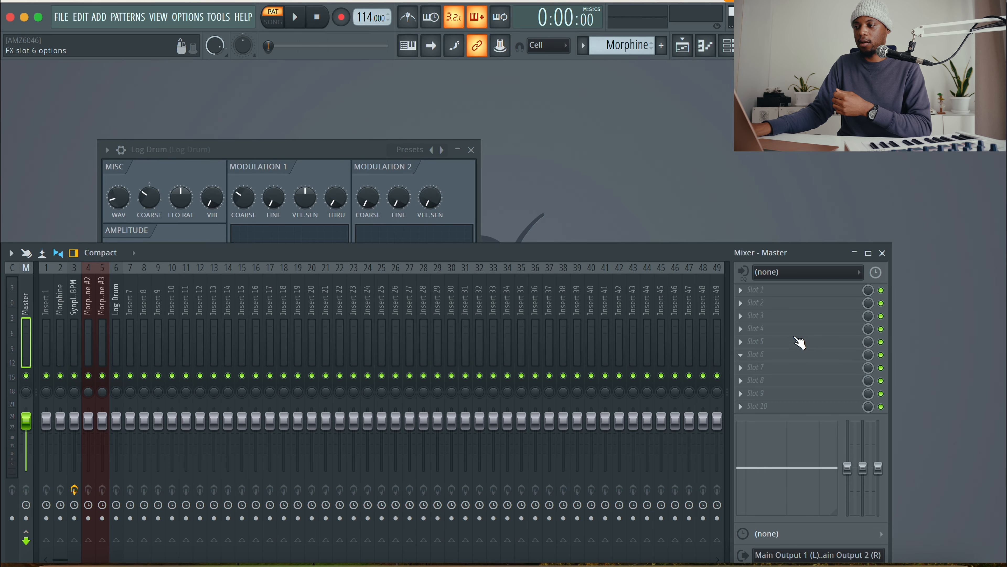
click(783, 290)
mouse_move(763, 298)
click(541, 401)
Replace Maximus in the Master track's first effect slot with Fruity Limiter
click(741, 290)
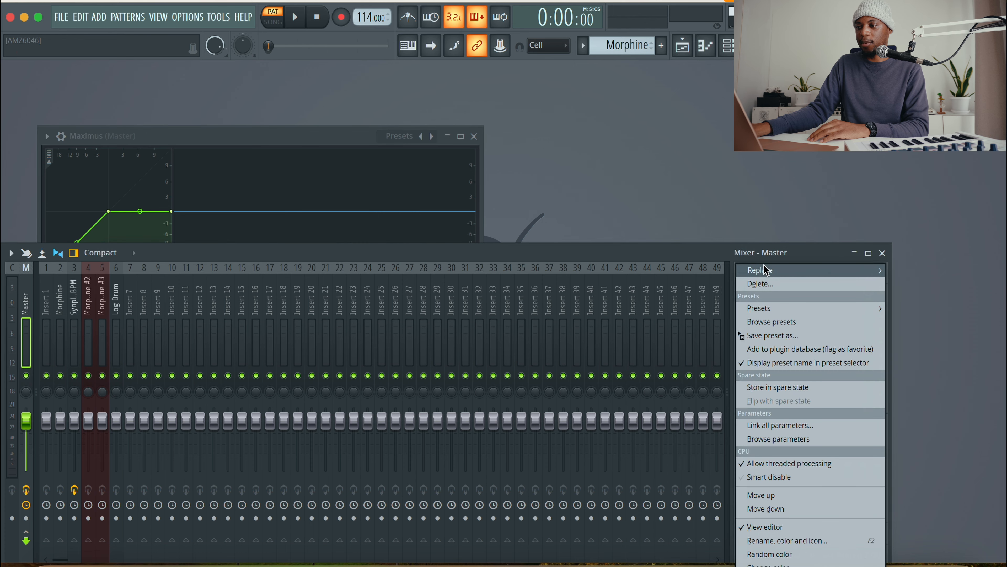
mouse_move(763, 268)
click(565, 360)
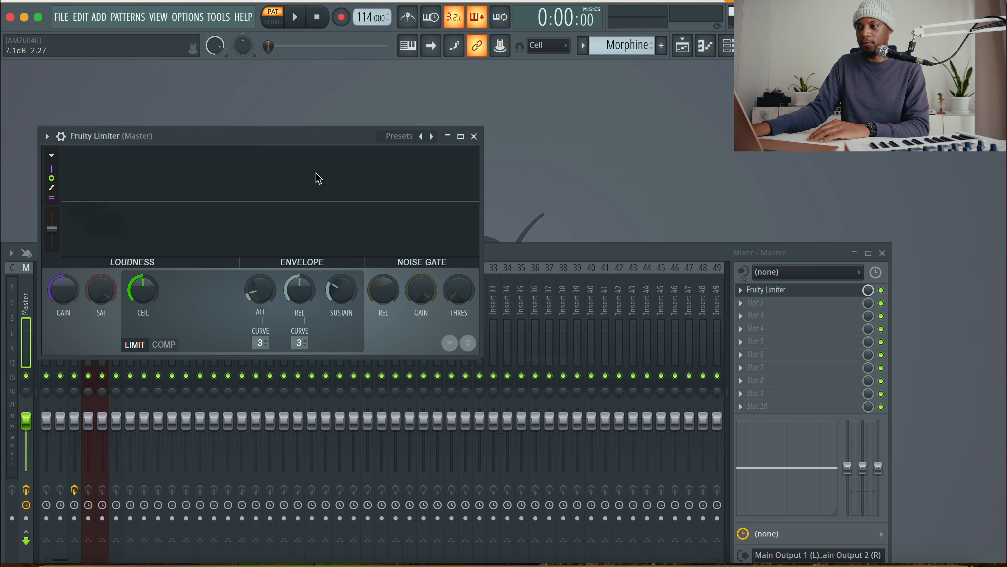
Close the mixer, place the Fruity Limiter window beside Log Drum at matching height, and audition the pattern
drag(614, 159, 695, 144)
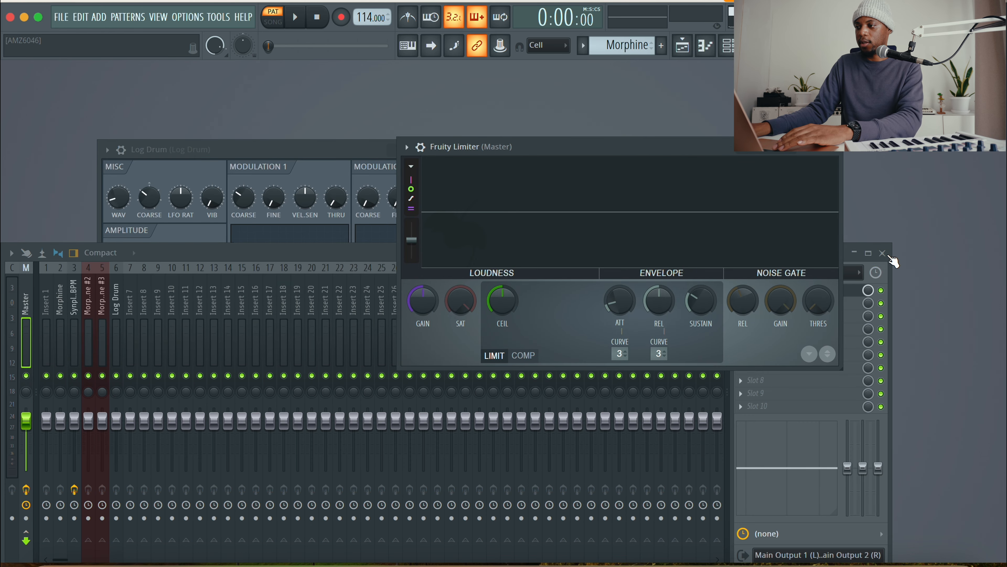
key(F9)
key(space)
drag(579, 150, 662, 154)
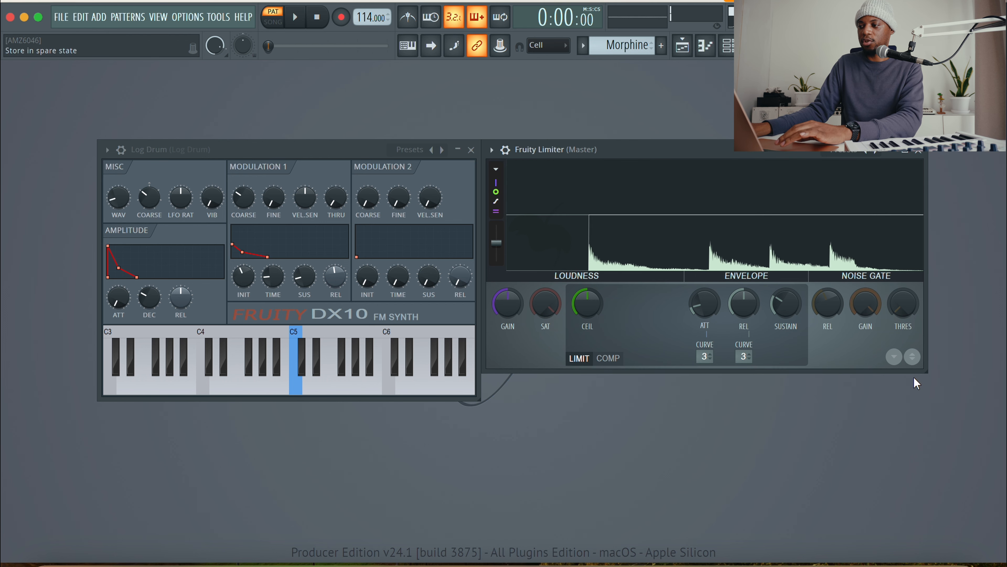
drag(927, 376, 939, 398)
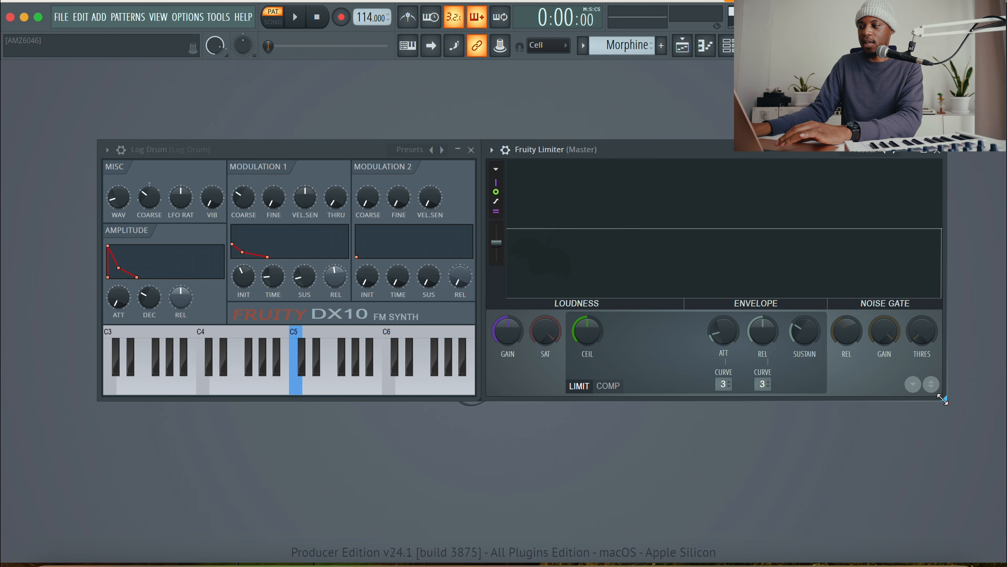
key(space)
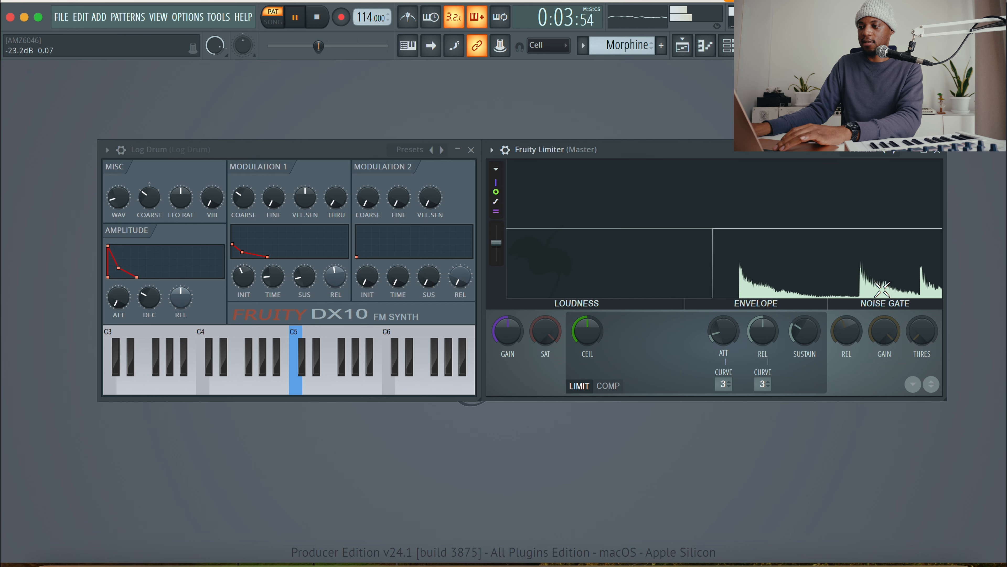
key(space)
Raise the Log Drum's amplitude decay well past its midpoint and audition the longer sound in the limiter display
mouse_move(149, 298)
mouse_down()
mouse_move(149, 274)
mouse_move(149, 298)
mouse_up()
key(space)
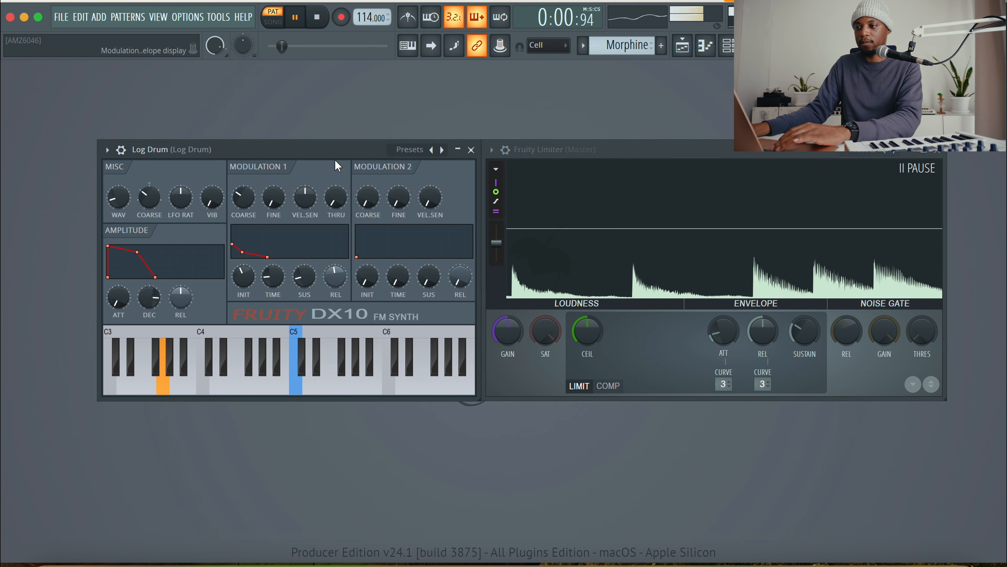
key(space)
click(625, 178)
key(space)
key(space)
Set the Log Drum's amplitude decay to slightly above the knob's midpoint and check the waveform in the limiter
drag(150, 298, 150, 320)
key(space)
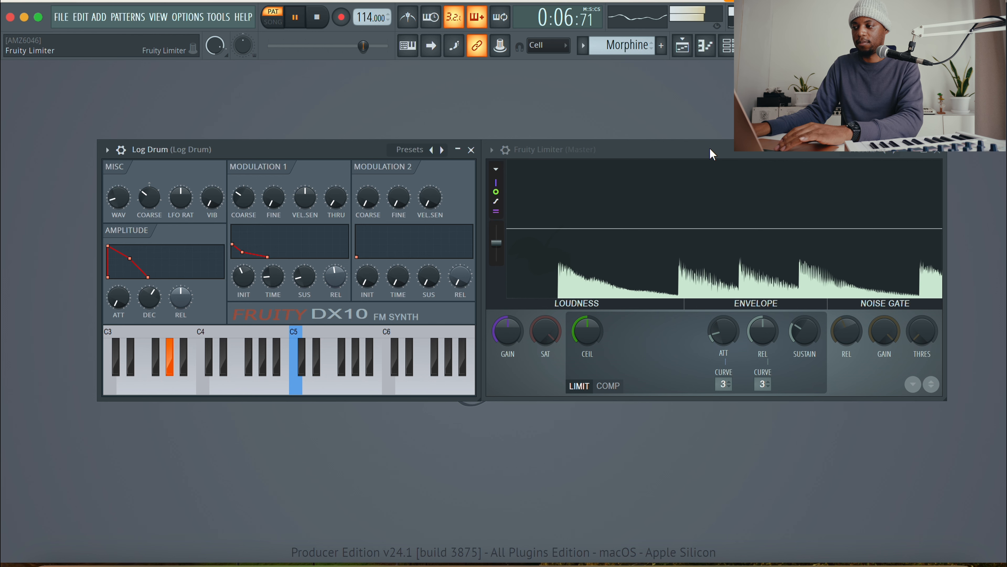
click(661, 147)
key(space)
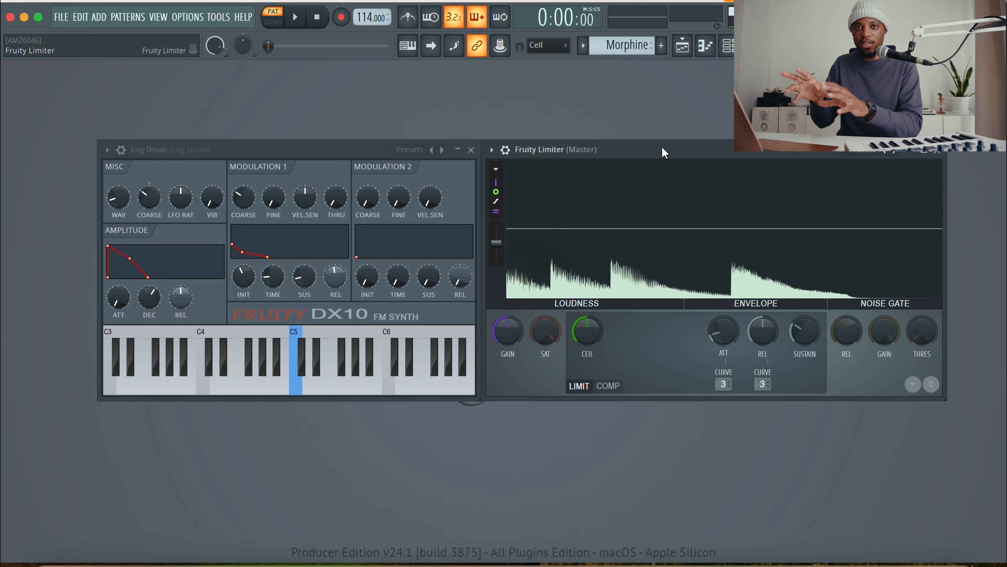
Load Fruity parametric EQ 2 into the first effect slot of the Log Drum mixer track and audition the pattern
click(317, 153)
key(F9)
click(741, 290)
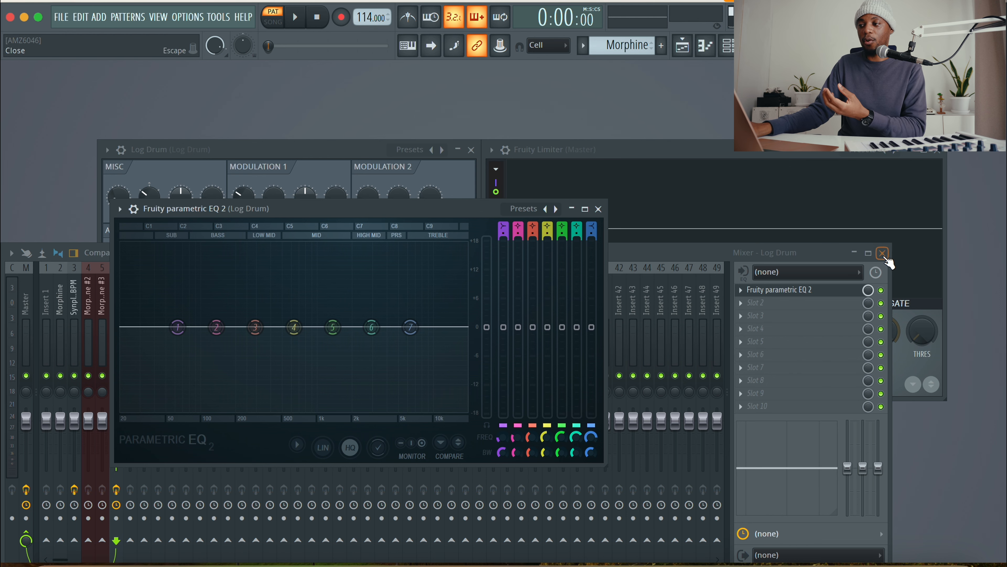
click(883, 253)
key(space)
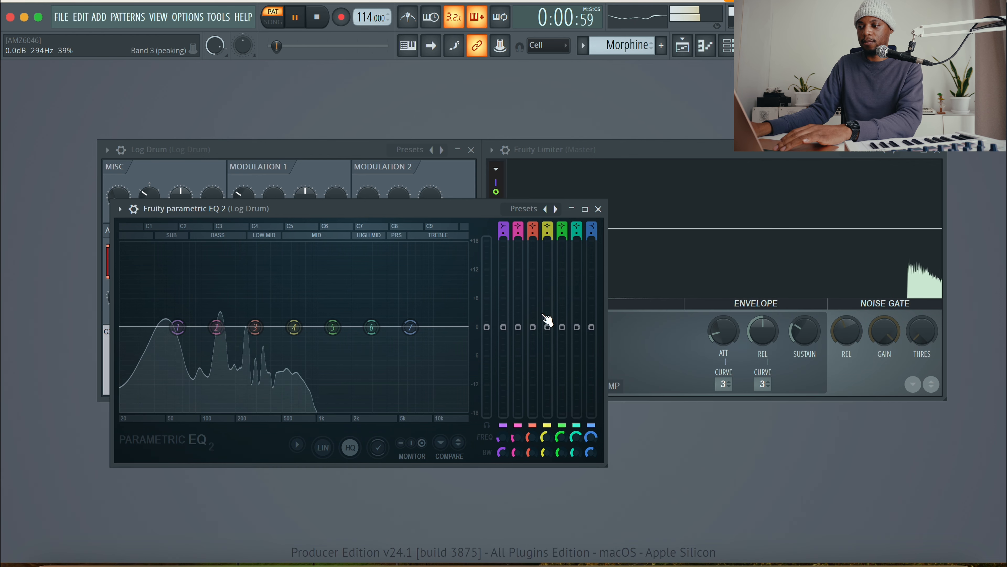
key(space)
Raise the main level of the Log Drum's parametric EQ to about +5 dB, audition it and close the EQ
drag(380, 209, 450, 264)
drag(556, 381, 556, 359)
key(space)
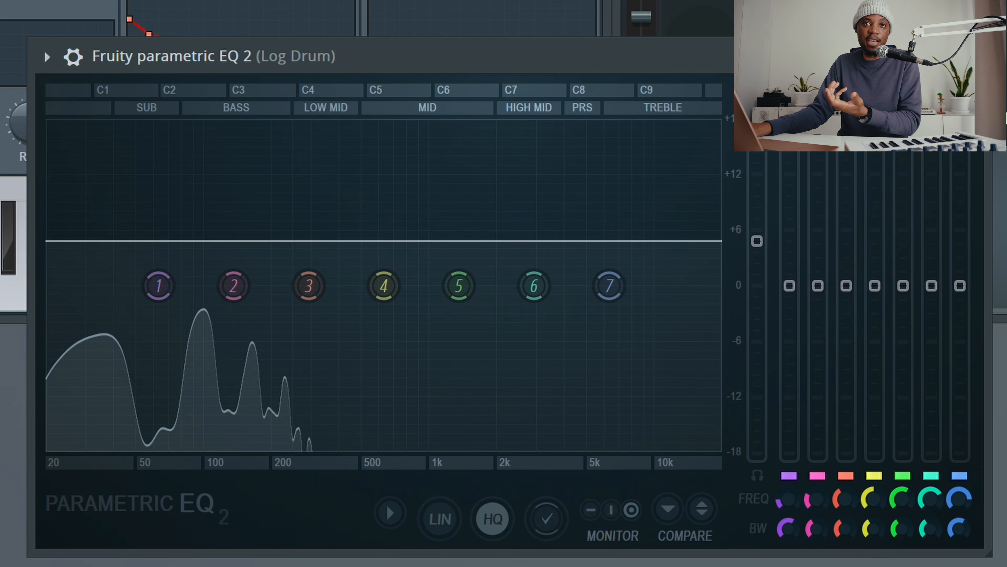
click(668, 263)
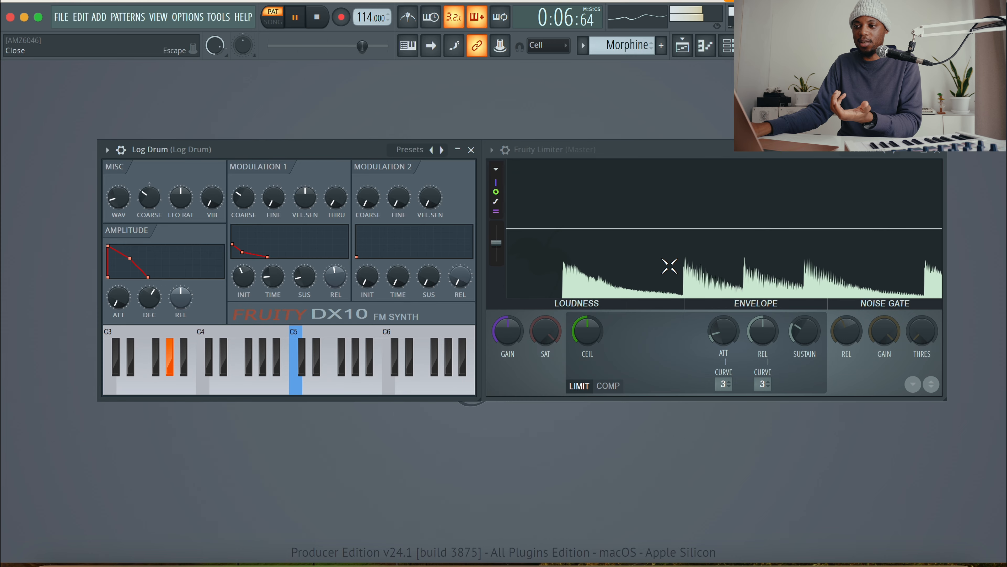
key(space)
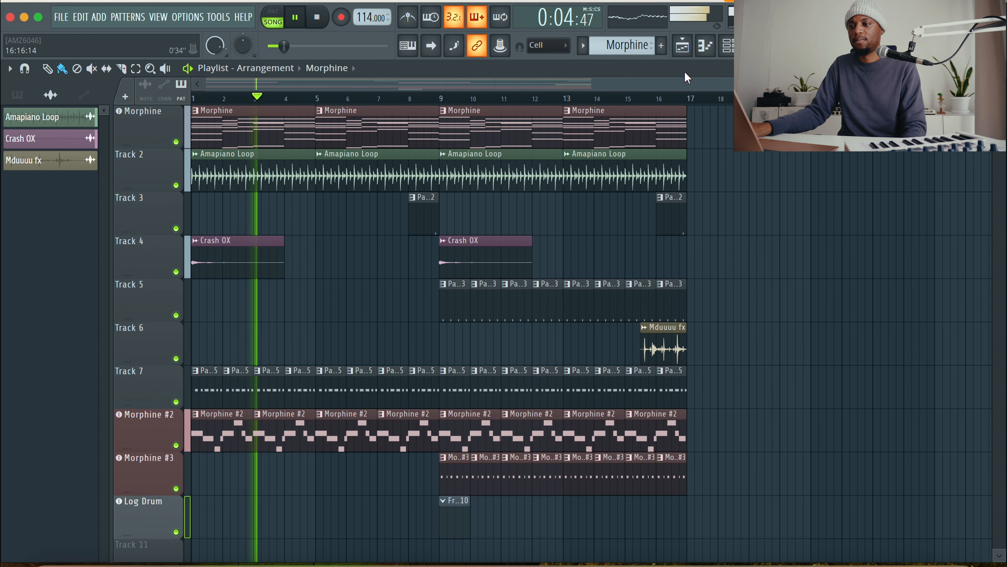
Stop the song and open the Log Drum channel's notes in the piano roll, framing all four bars
click(751, 45)
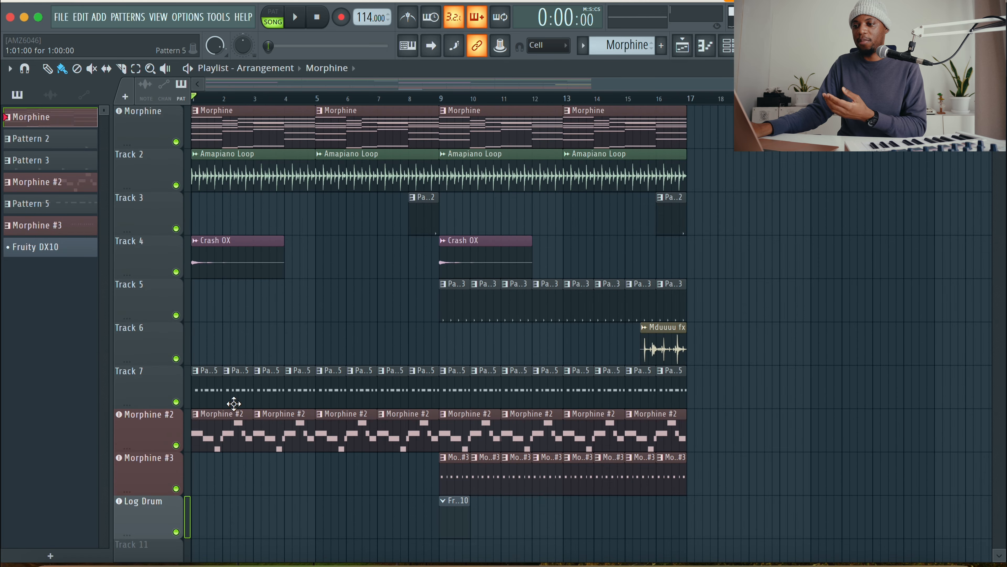
click(732, 54)
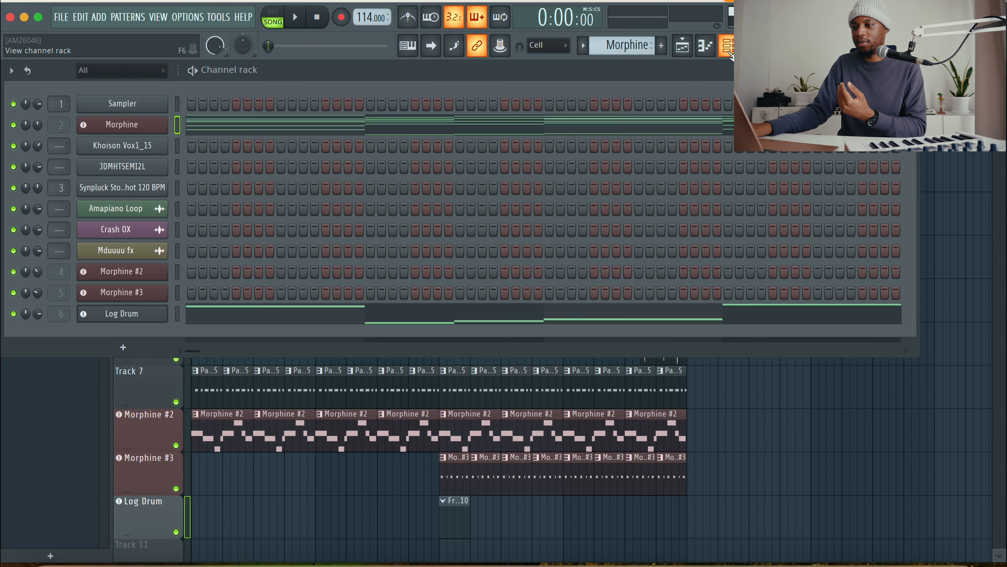
click(271, 314)
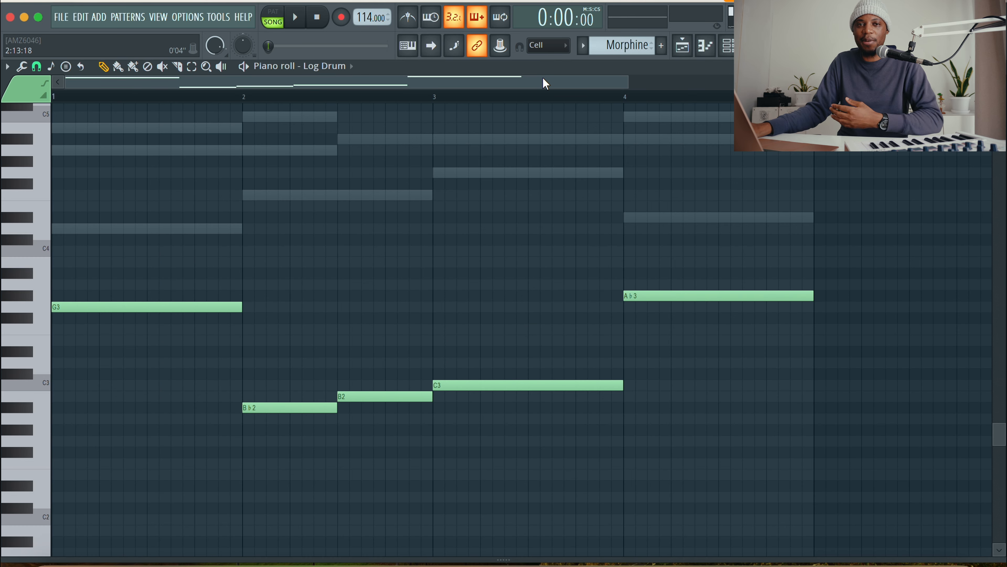
drag(628, 82, 603, 82)
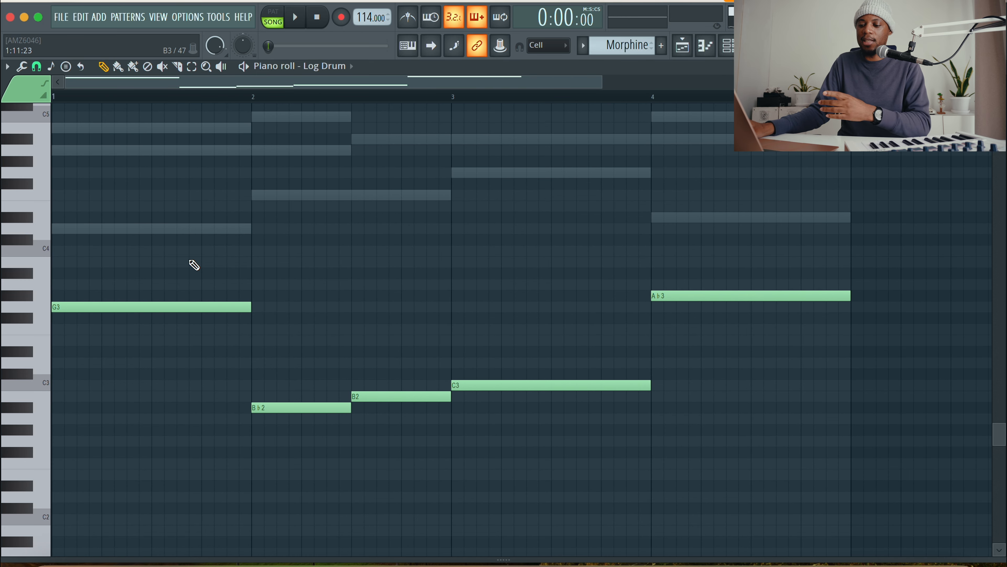
Slice the bar 1 G3 note into five pieces, cutting after steps 4, 7, 10 and 14, and play the result
click(177, 67)
drag(102, 295, 102, 318)
drag(139, 296, 139, 318)
drag(176, 295, 176, 318)
drag(227, 296, 227, 318)
key(space)
Slice the B♭2 note at the start of bar 2 in half and play the result
scroll(350, 272, down, 3)
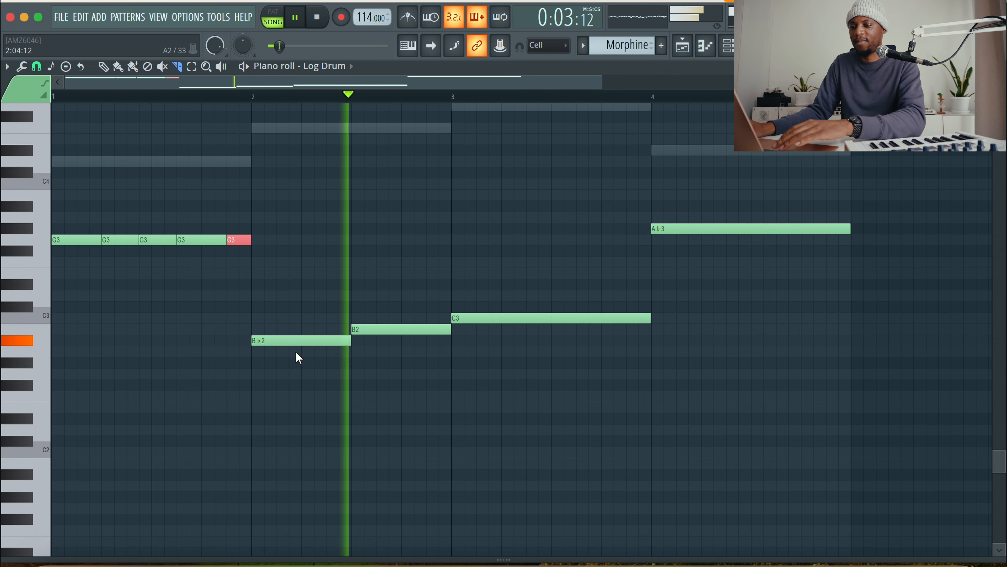
key(space)
drag(302, 325, 301, 354)
key(space)
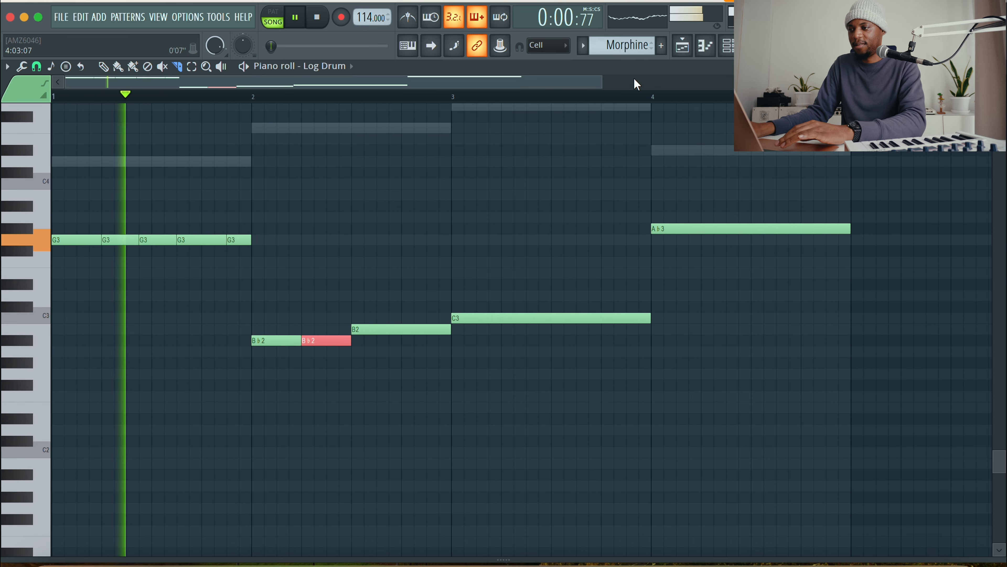
drag(603, 81, 597, 80)
Slice the B2 note in bar 2 at its halfway and three-quarter points, and play the result
key(space)
drag(406, 314, 405, 343)
drag(431, 314, 431, 343)
key(space)
Slice the bar 3 C3 note exactly in half and split the last short G3 piece of bar 1 in two
drag(560, 328, 554, 289)
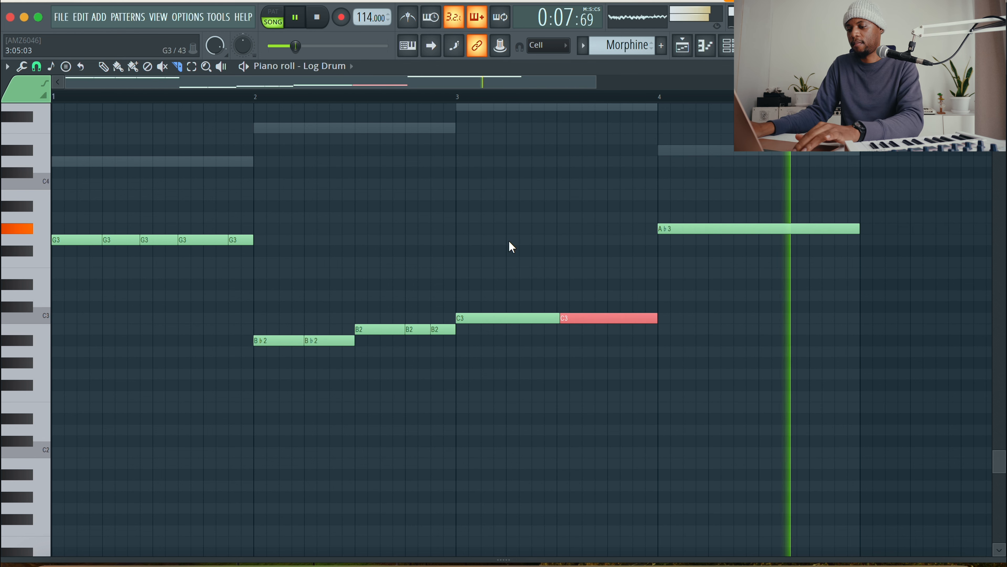
key(ctrl+z)
drag(559, 329, 556, 297)
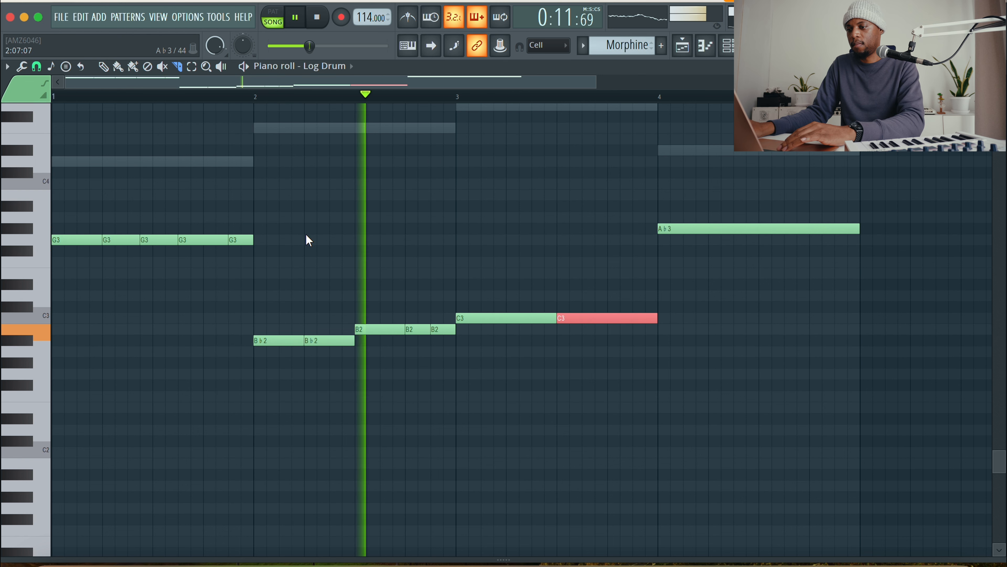
drag(241, 248, 241, 230)
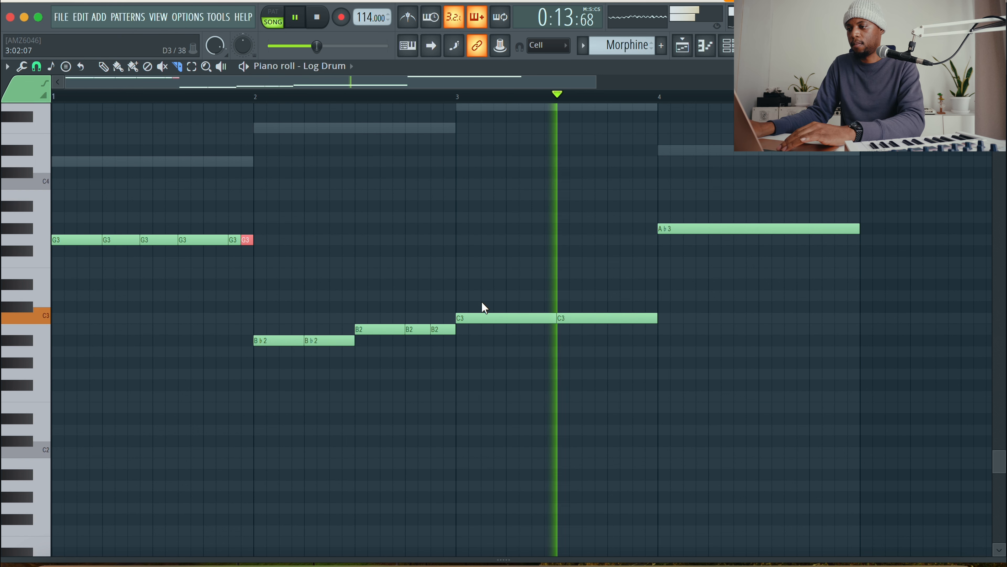
Slice the bar 3 C3 notes further, adding cuts after steps 7, 10 and 13
drag(546, 330, 544, 309)
click(439, 95)
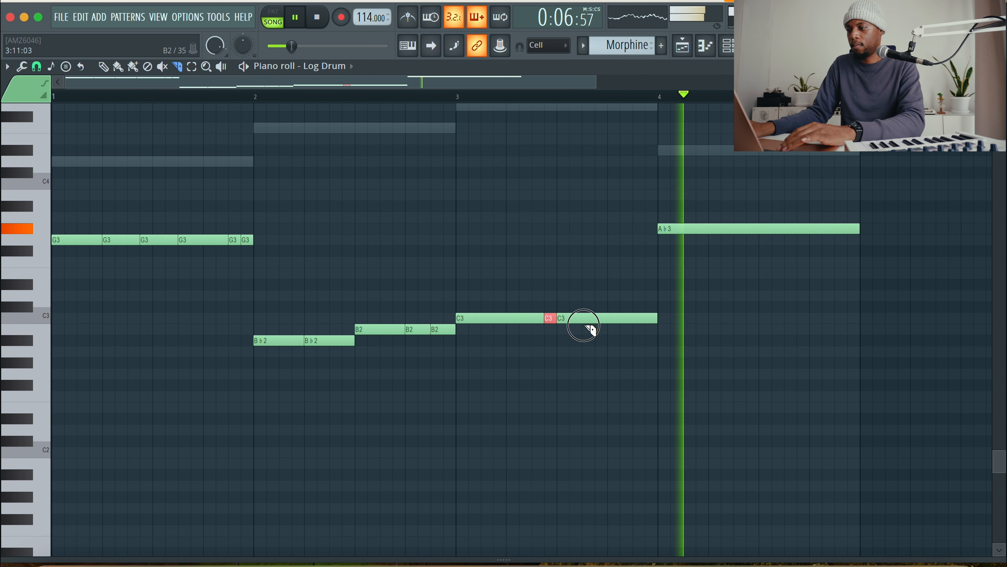
drag(582, 327, 582, 312)
drag(620, 327, 620, 312)
Slice the bar 4 A♭3 note into four pieces, cutting after steps 7, 10 and 14
drag(747, 237, 746, 223)
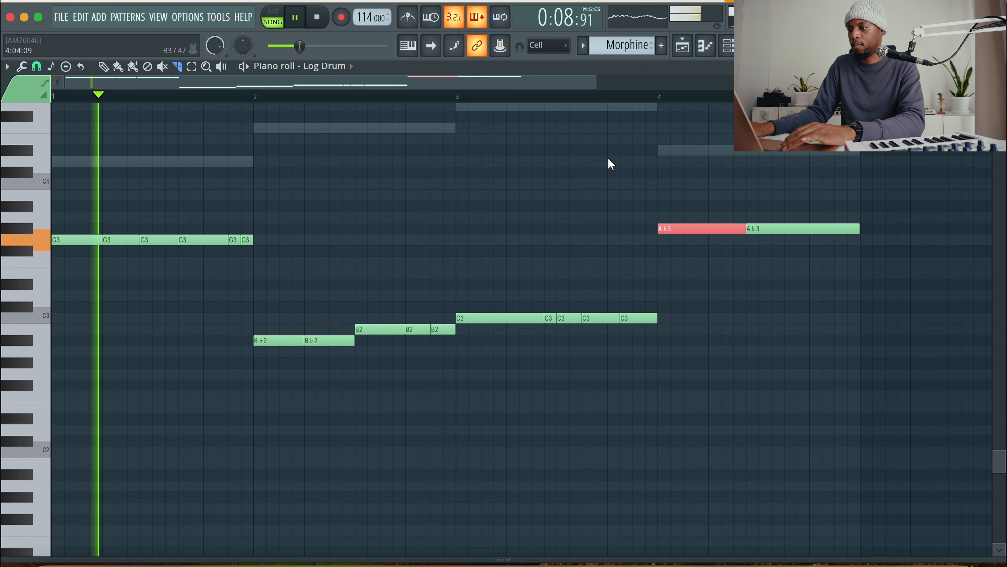
click(476, 96)
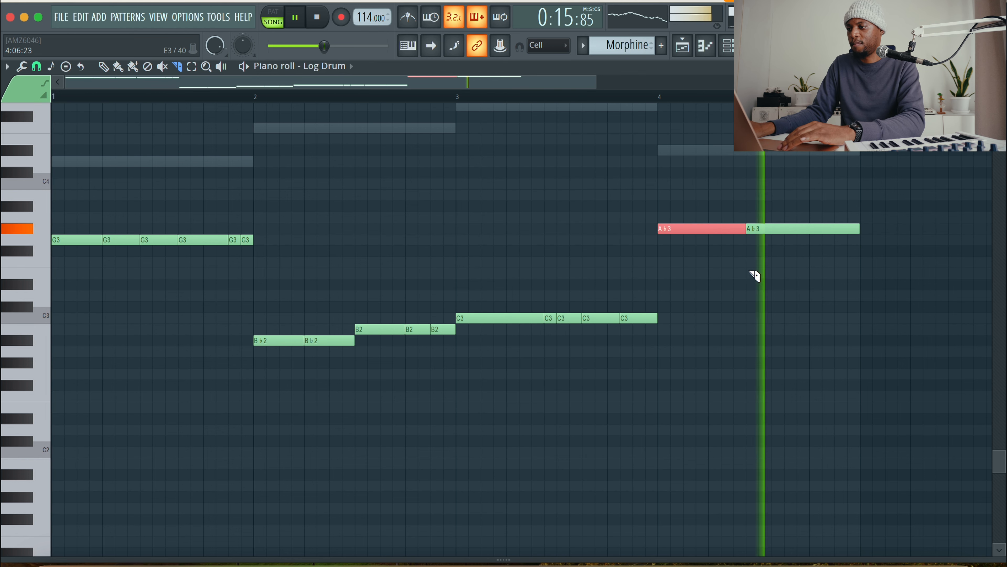
drag(785, 237, 784, 223)
drag(835, 236, 835, 223)
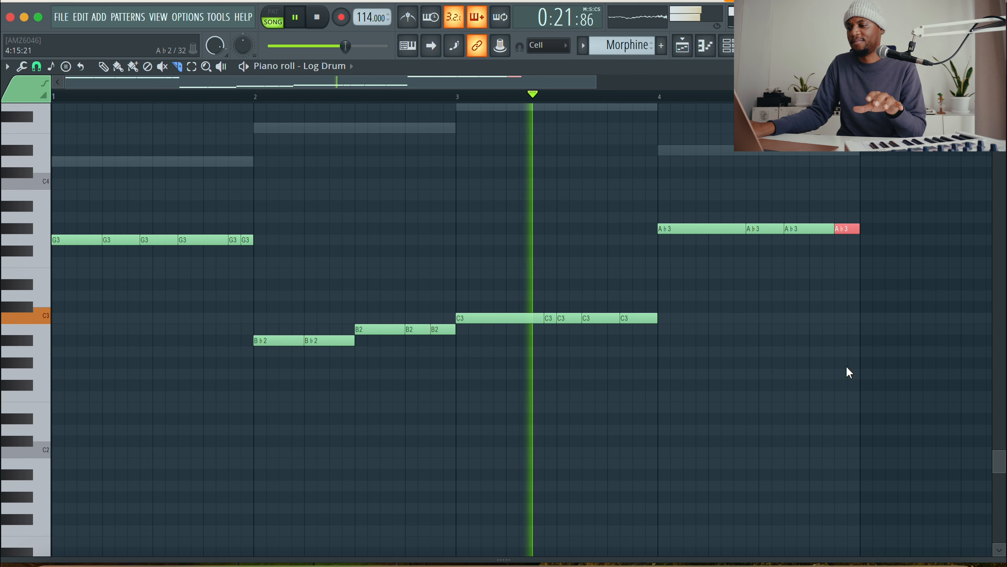